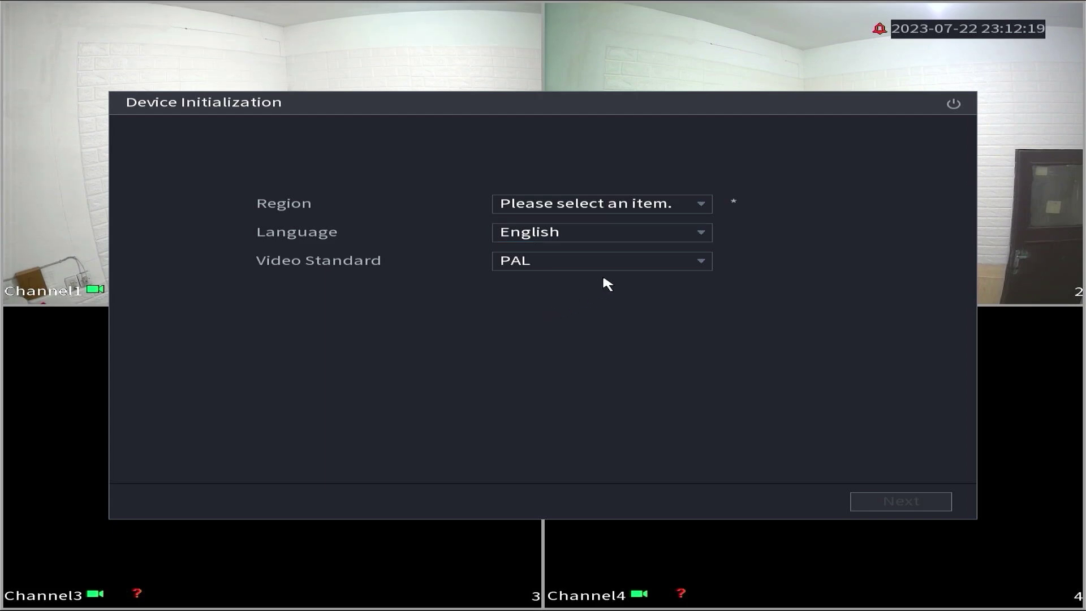
- Choose Indonesia as the region, keep English and PAL, and advance to the license agreement
click(681, 202)
text(i)
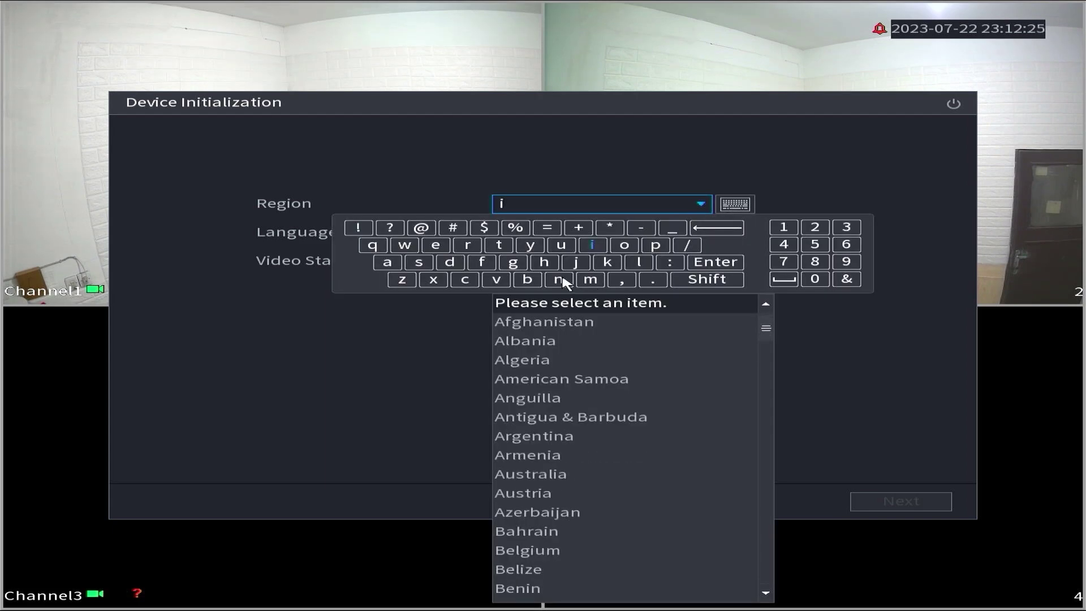
click(559, 280)
click(450, 263)
click(558, 344)
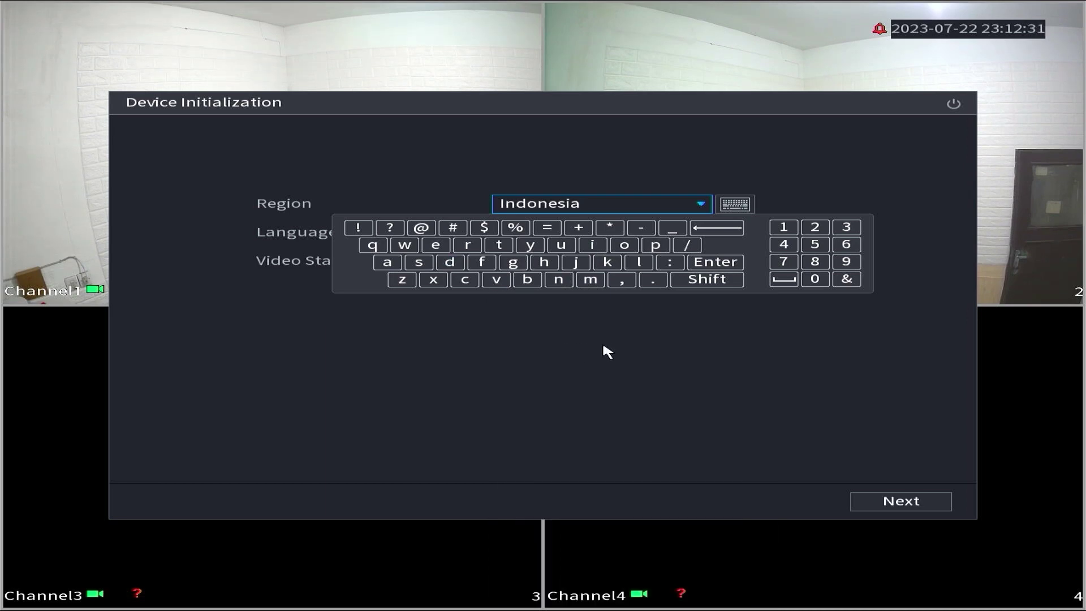
click(699, 260)
click(700, 232)
scroll(649, 344, up, 5)
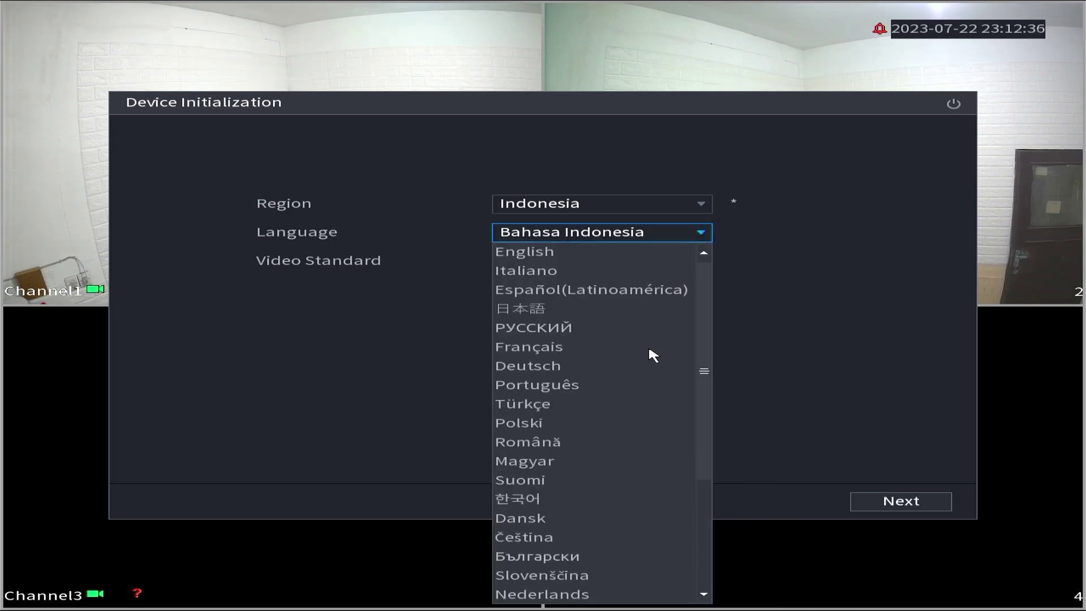
click(554, 248)
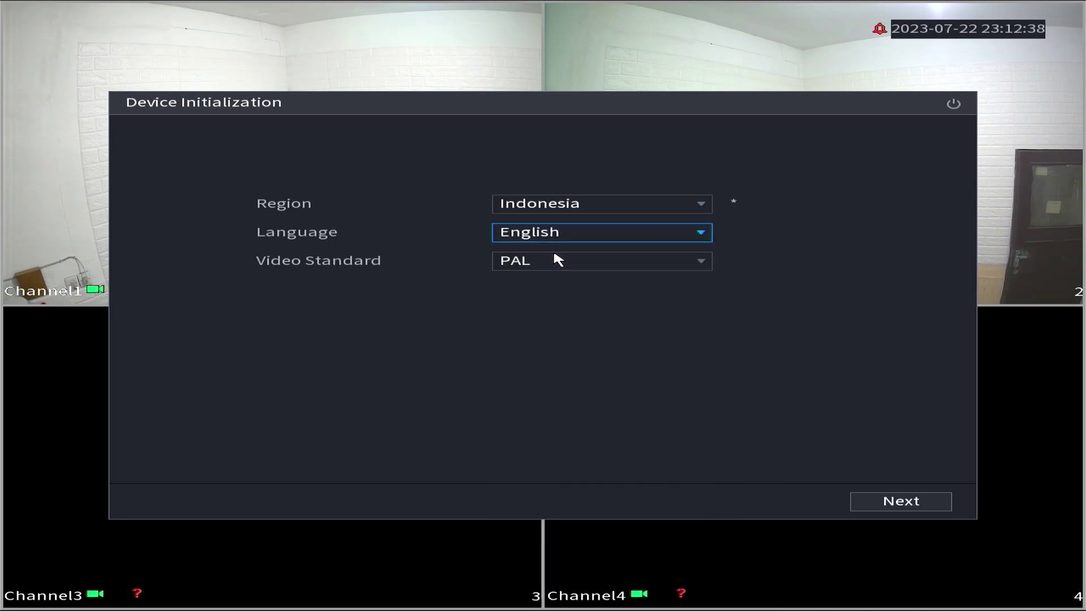
click(913, 500)
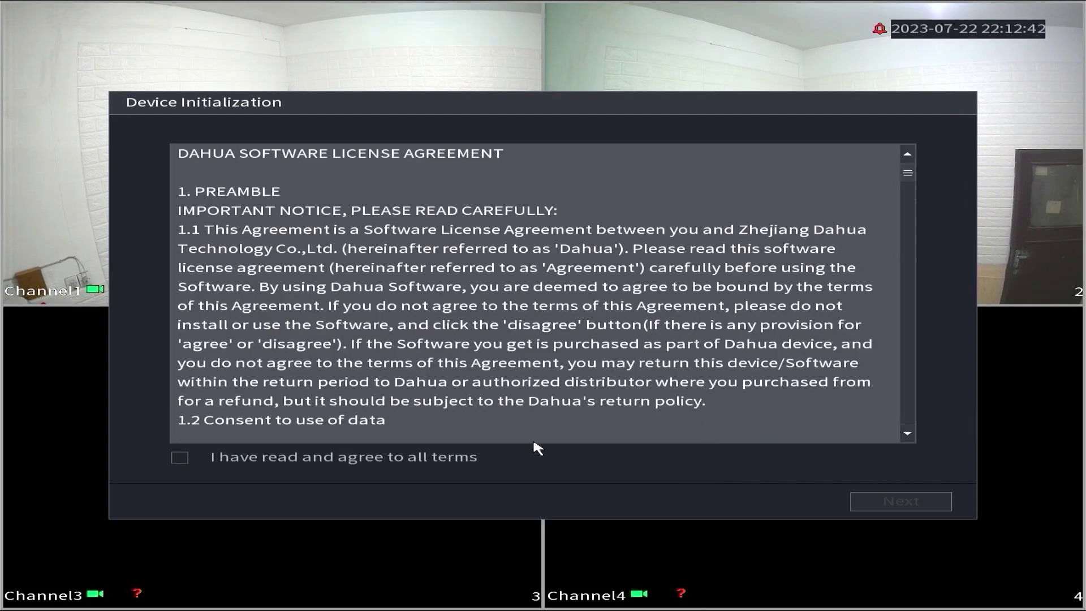
- Agree to all license terms and keep the UTC+07:00 Jakarta time zone
click(181, 456)
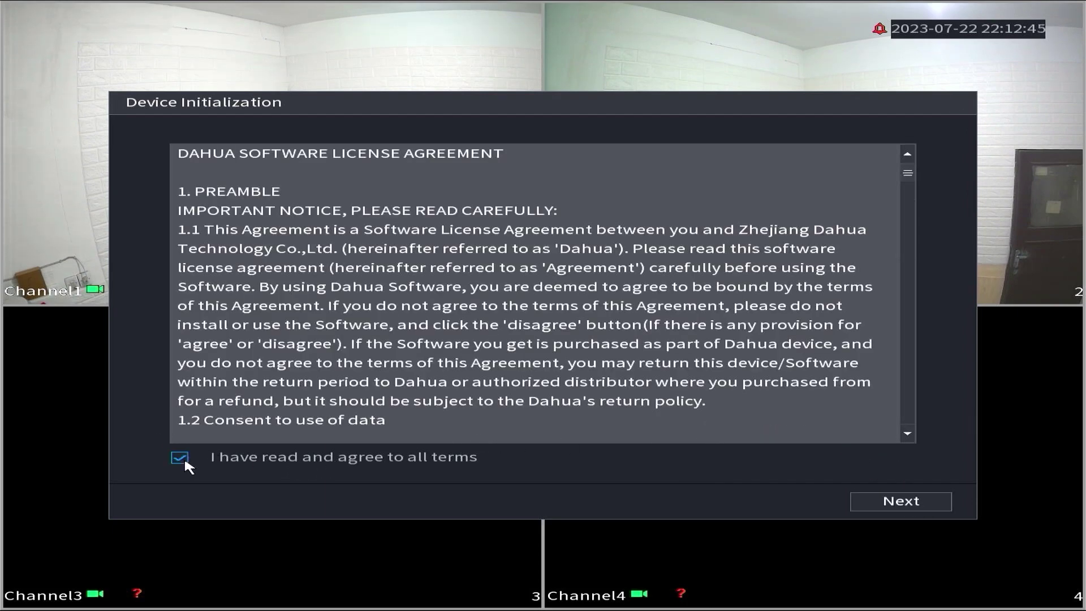
click(893, 504)
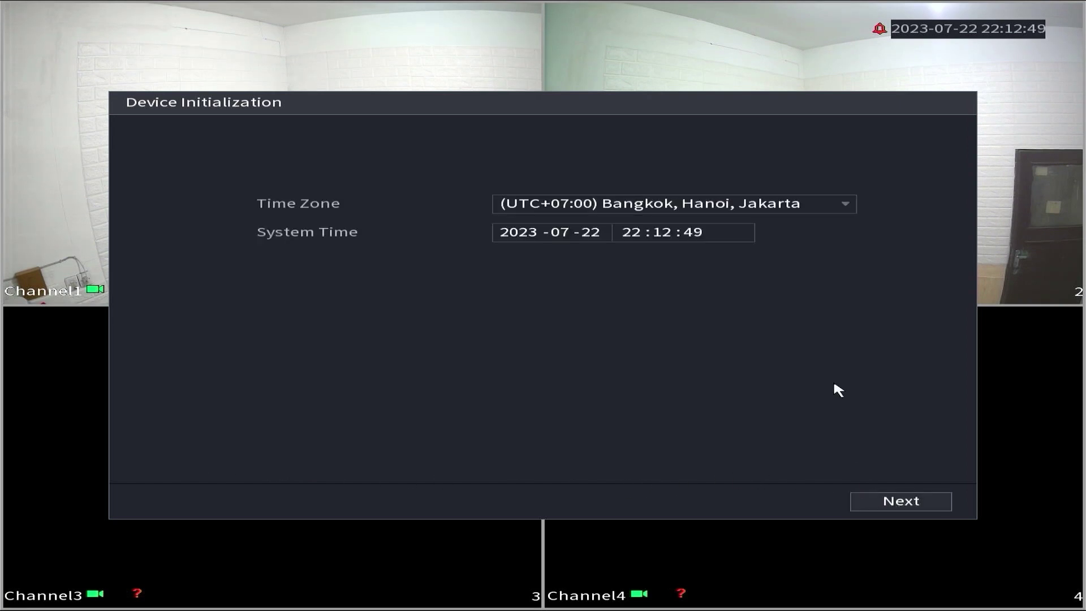
click(848, 204)
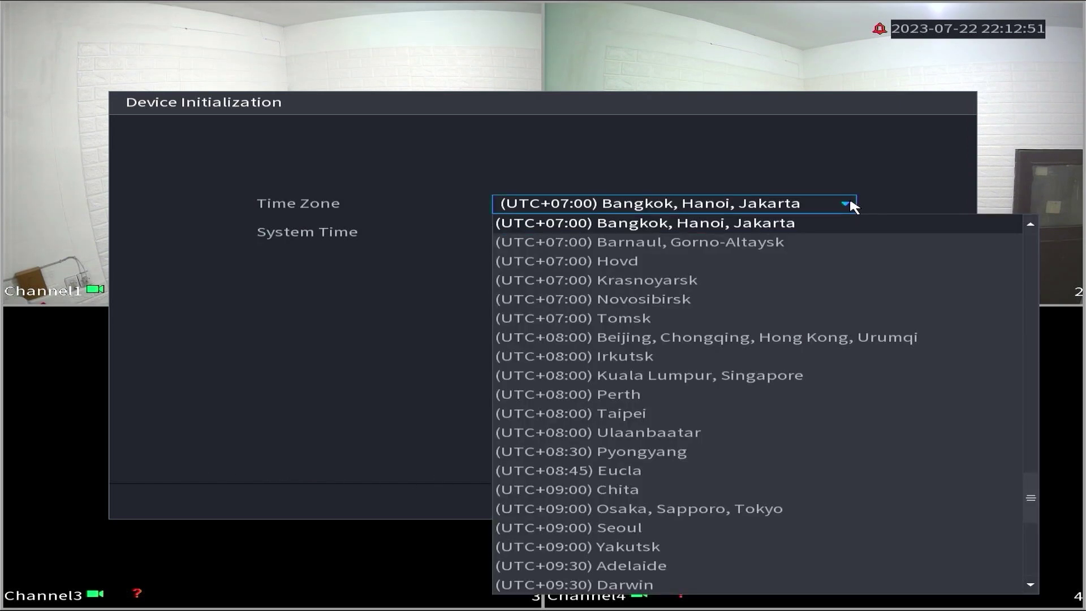
click(853, 207)
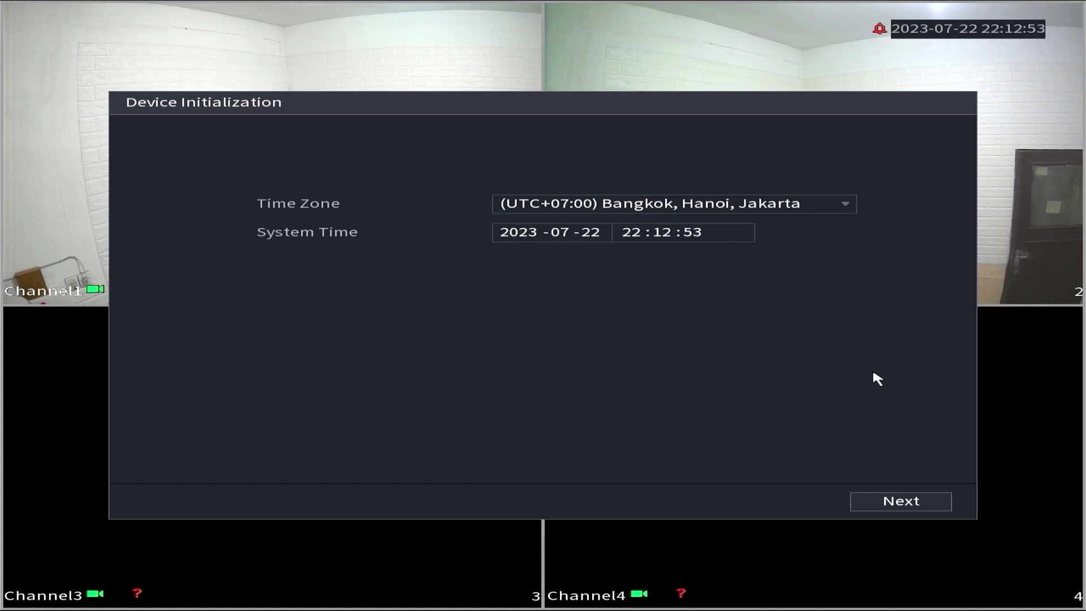
click(921, 496)
- Enter the admin password with the on-screen keyboard, starting with a capital letter
click(475, 245)
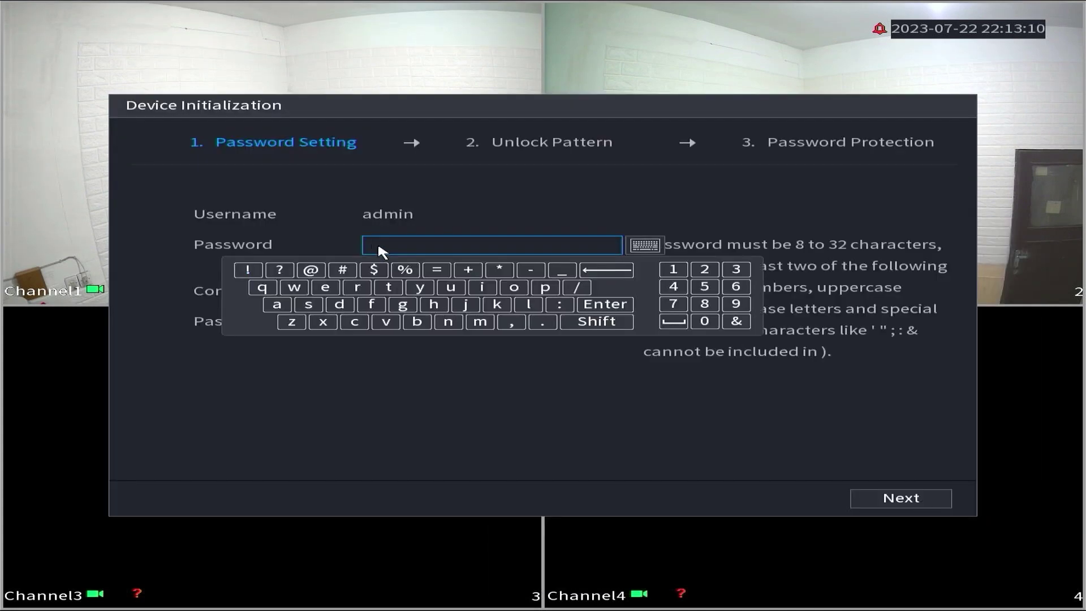
click(599, 320)
click(262, 287)
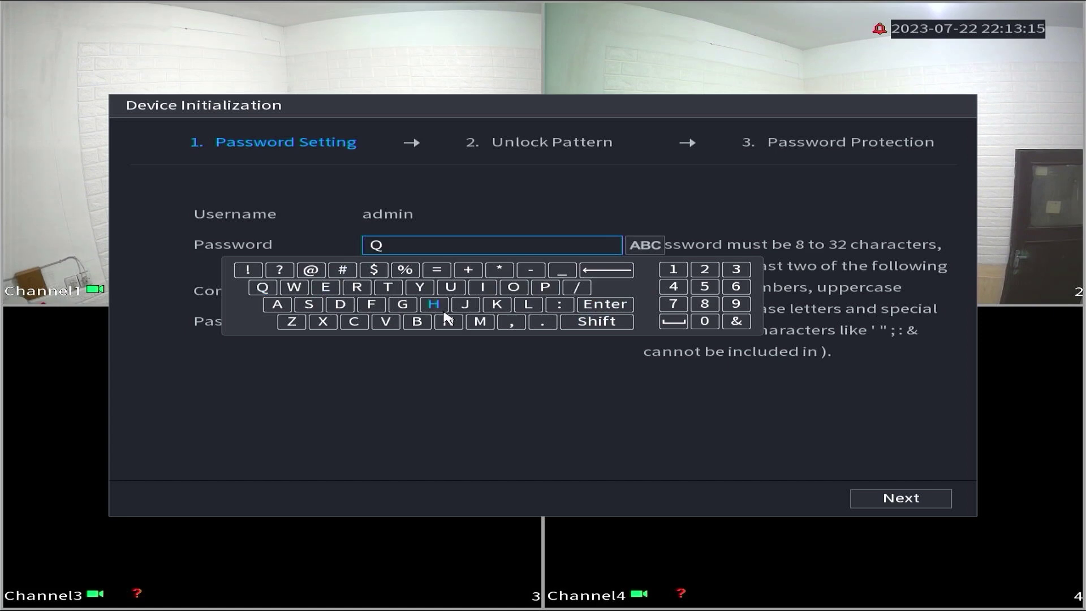
click(597, 322)
click(295, 287)
click(357, 287)
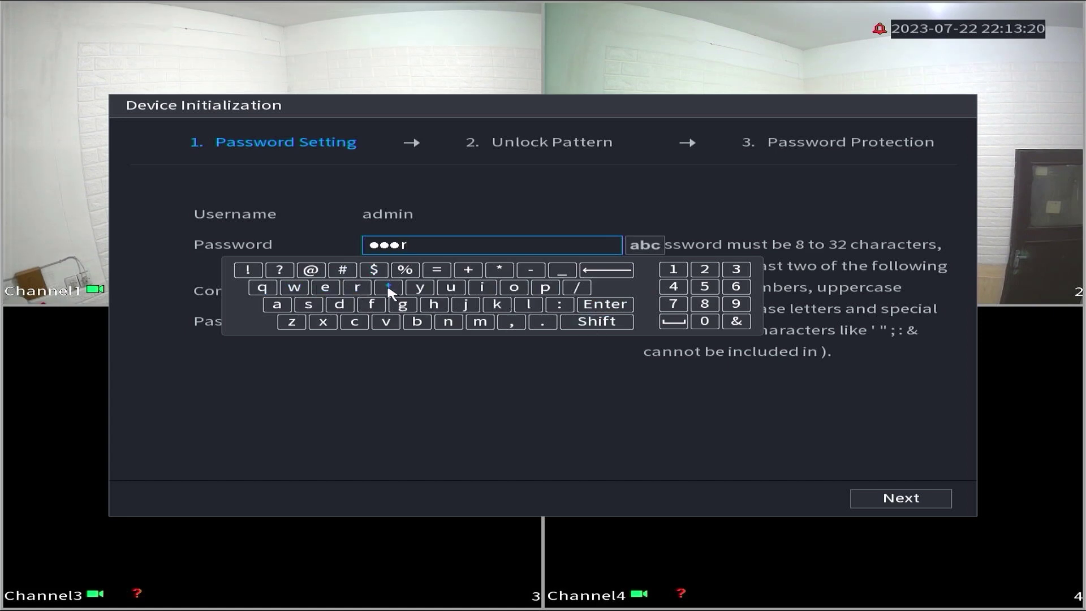
click(419, 287)
click(672, 269)
click(737, 269)
- Repeat the same password in the Confirm Password field
click(606, 304)
click(471, 291)
click(597, 368)
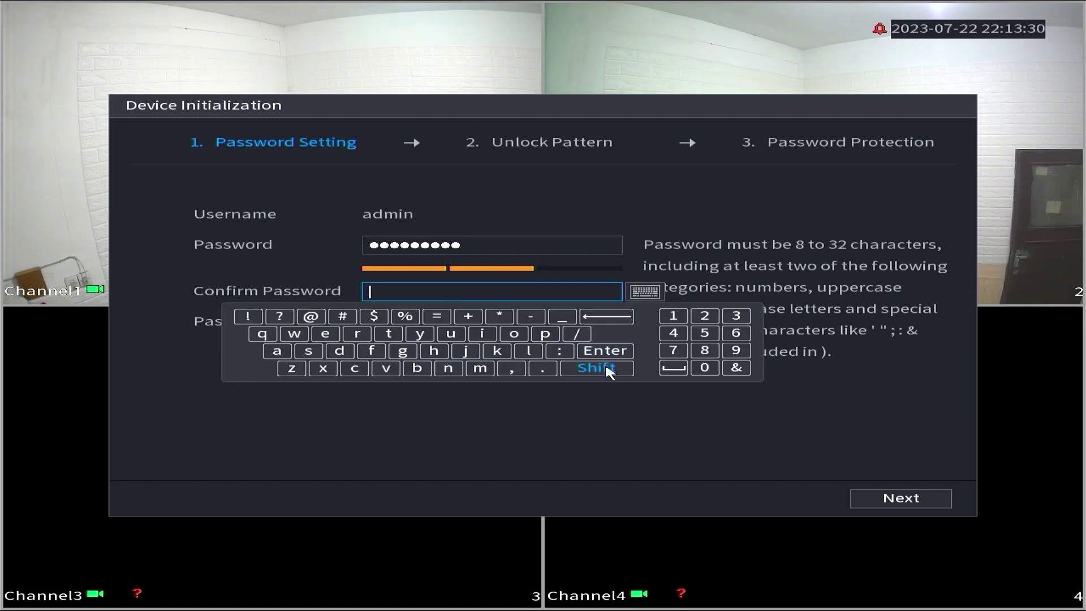
click(605, 371)
click(262, 333)
click(626, 372)
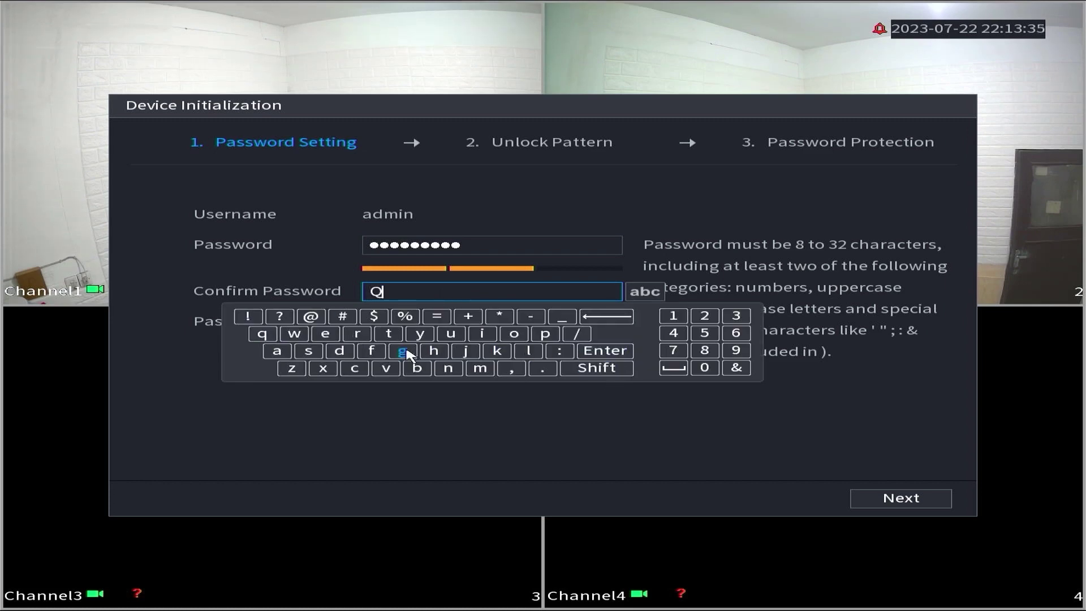
click(294, 334)
click(357, 334)
click(420, 334)
click(673, 316)
click(737, 316)
click(605, 351)
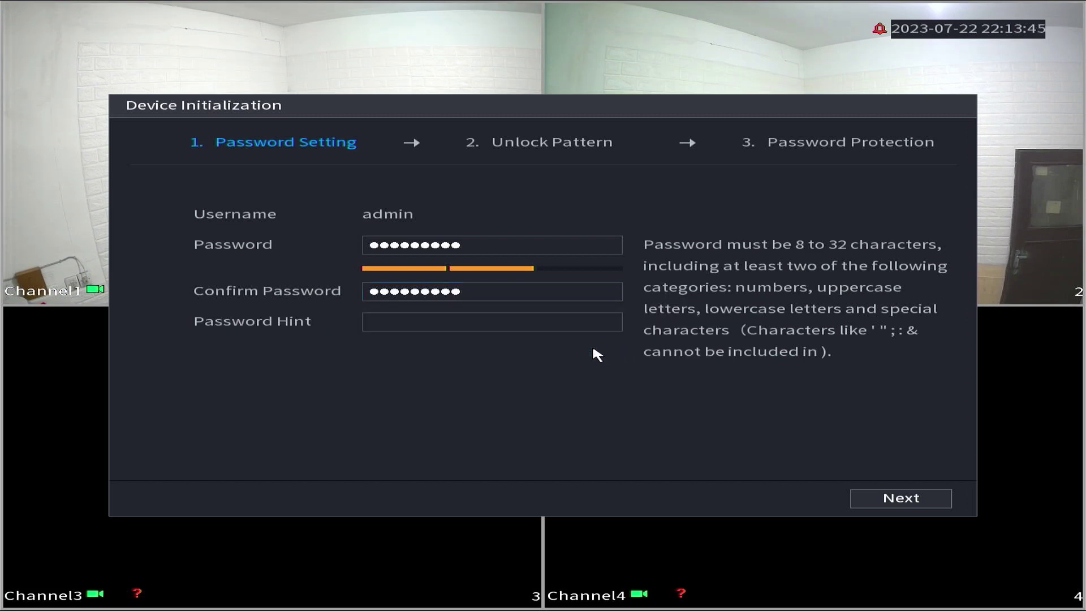
- Fill in the Password Hint field, starting with a capital letter
click(382, 321)
click(645, 320)
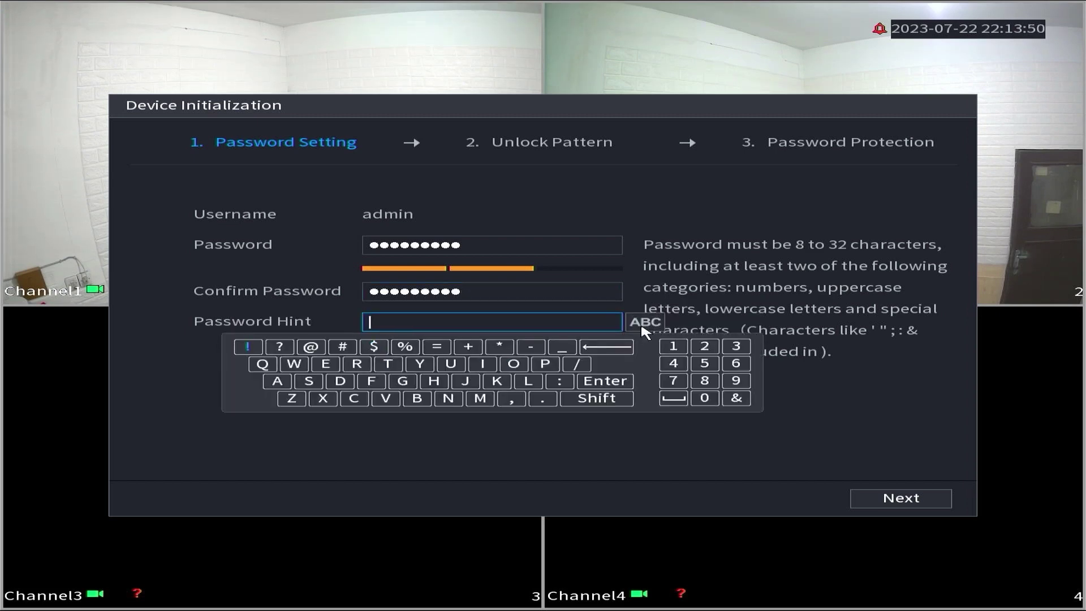
click(263, 364)
click(606, 380)
- Draw an L-shaped unlock pattern and draw it again to confirm
click(895, 498)
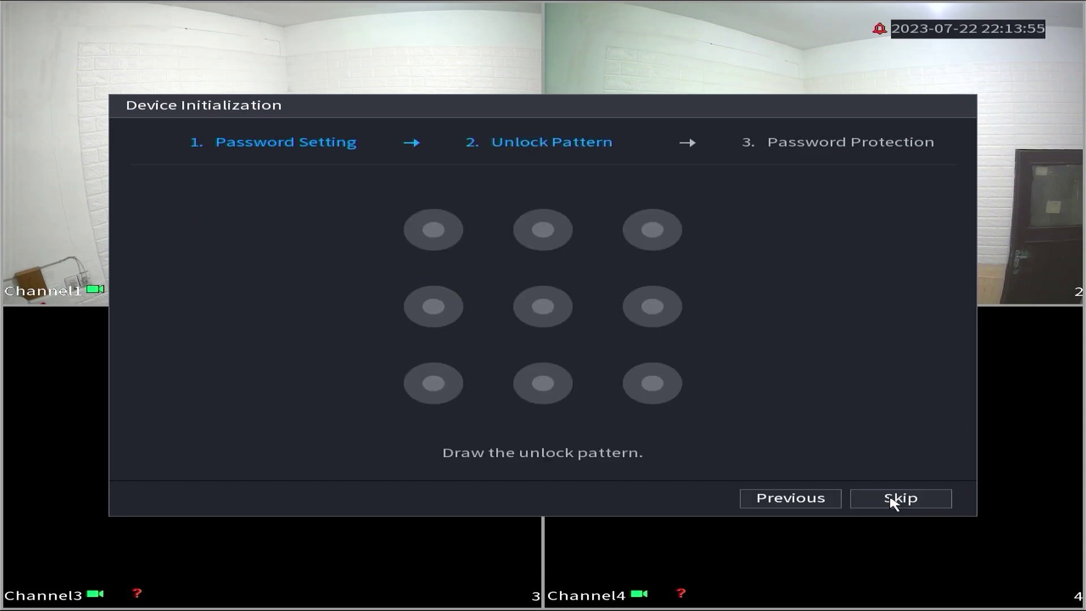
drag(543, 230, 653, 382)
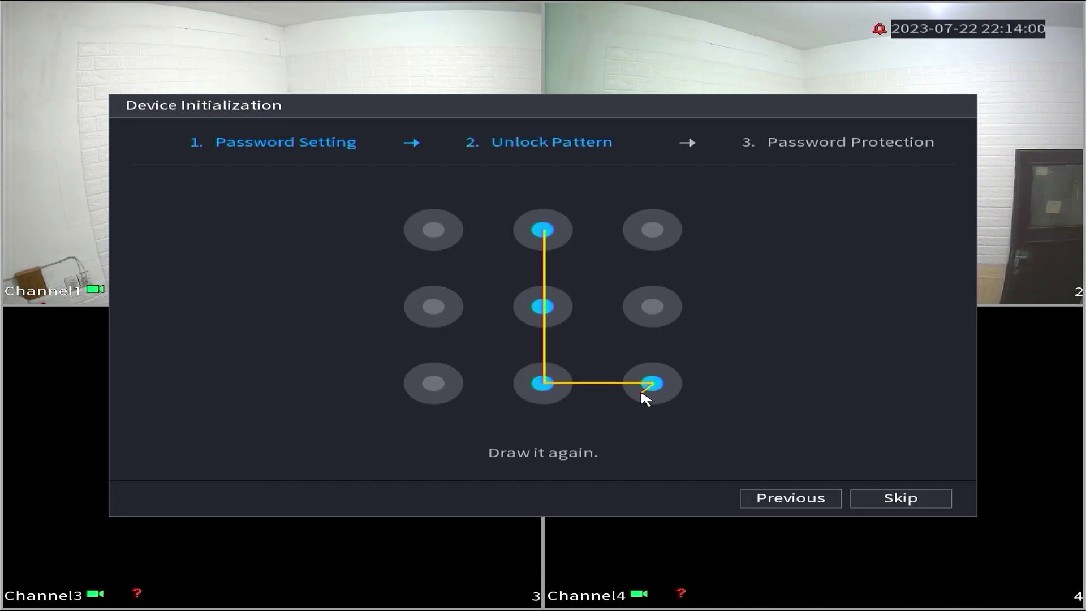
drag(544, 230, 653, 383)
- Enter the reserved email address with the on-screen keyboard
click(485, 193)
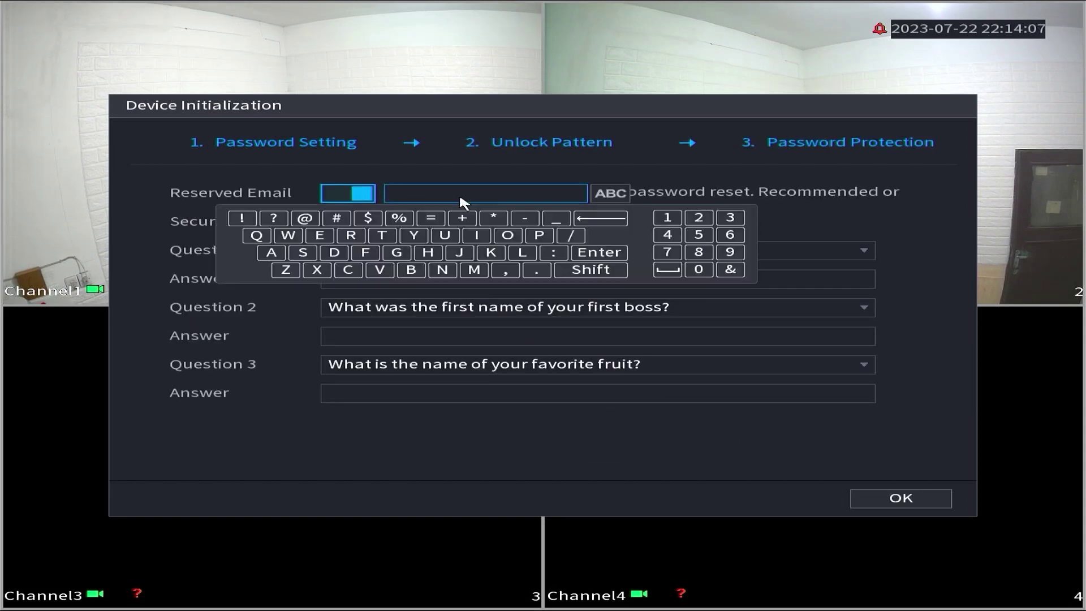
click(610, 192)
click(271, 253)
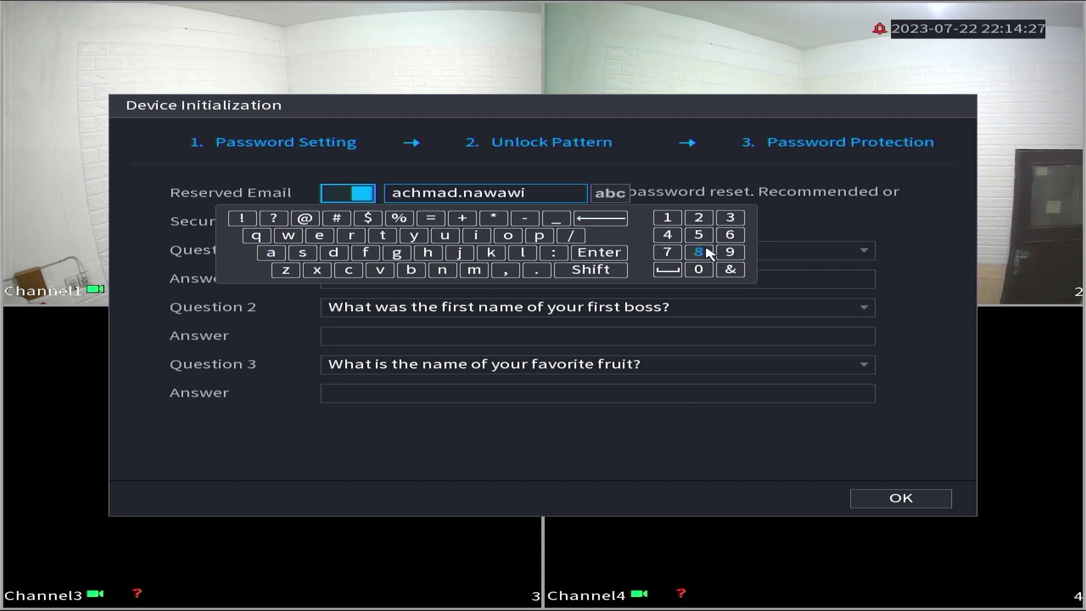
click(730, 252)
click(698, 218)
click(304, 218)
click(395, 253)
click(537, 270)
click(349, 269)
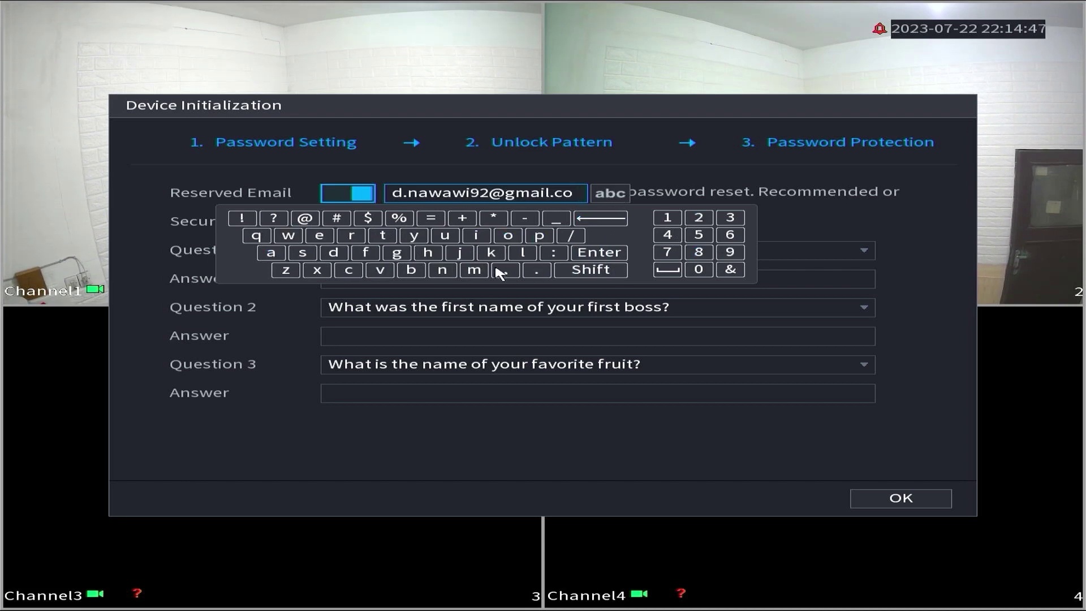
click(475, 270)
- Answer security questions 1–3 and confirm to complete device initialization
click(599, 255)
click(405, 278)
click(359, 317)
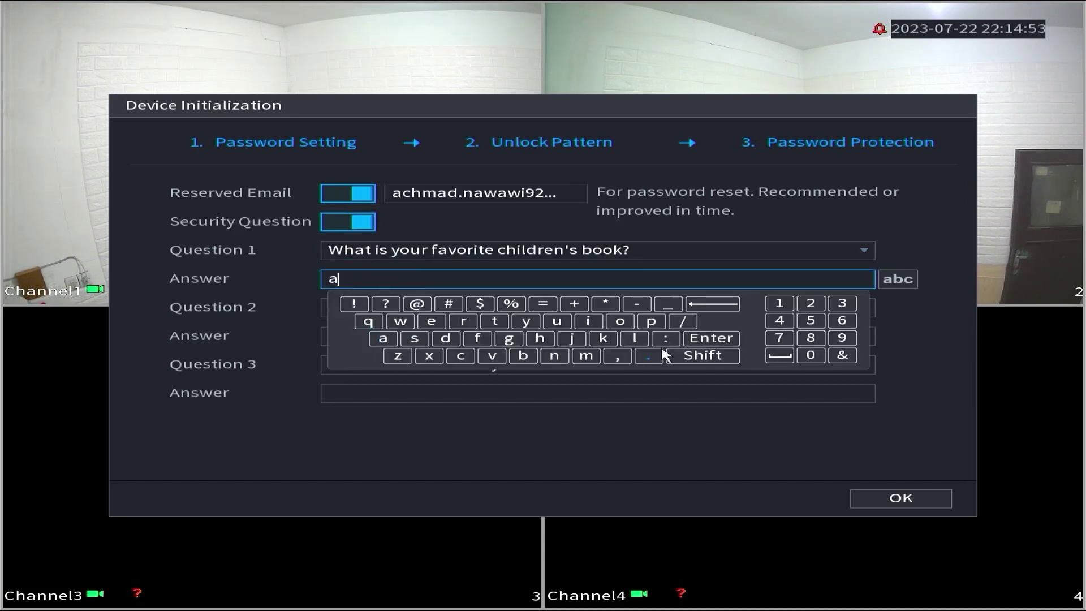
click(704, 338)
click(476, 336)
click(526, 415)
click(711, 411)
click(670, 392)
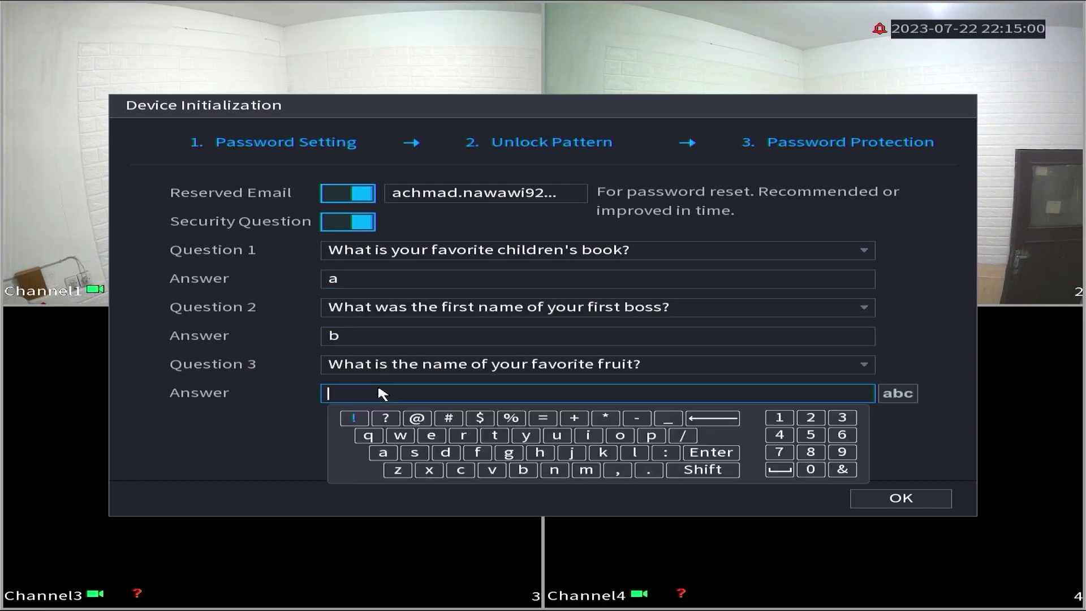
click(473, 469)
click(711, 453)
click(899, 498)
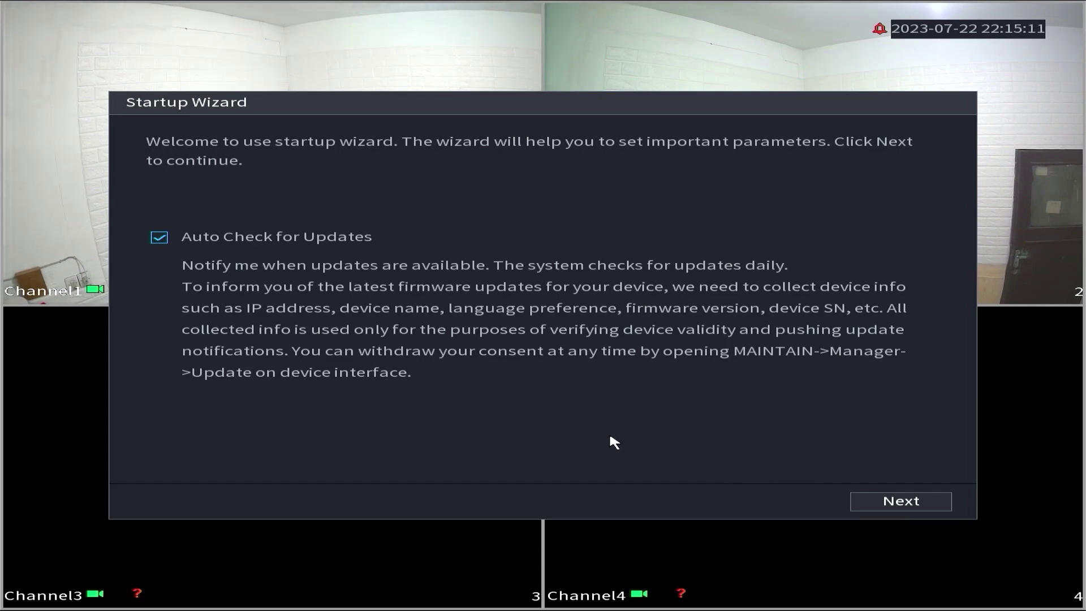
- Pass the welcome page and leave the Basic page's Logout Time unchanged
click(902, 500)
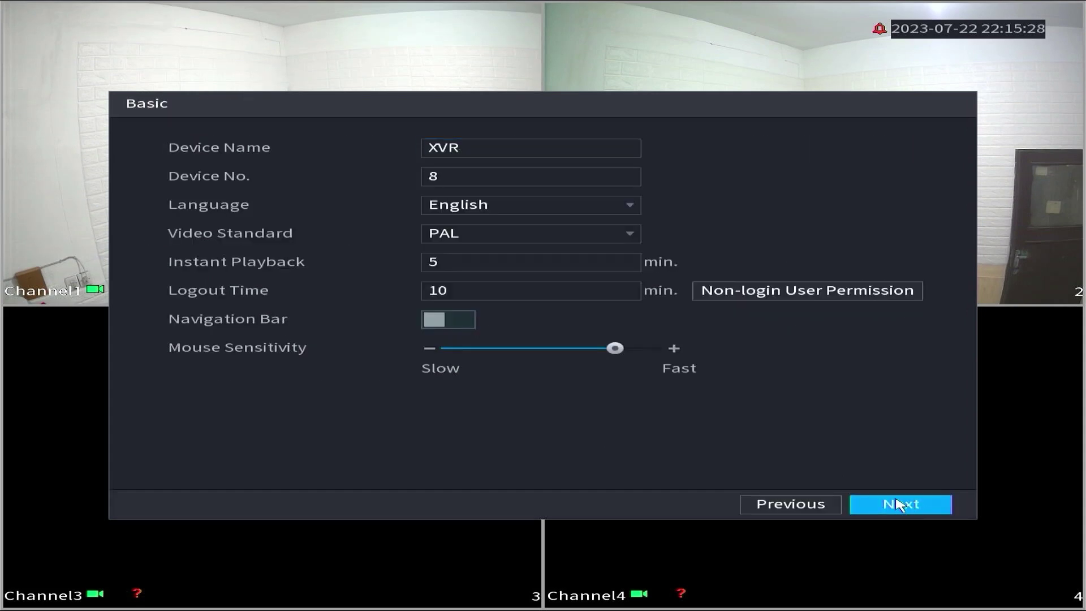
click(478, 290)
click(694, 393)
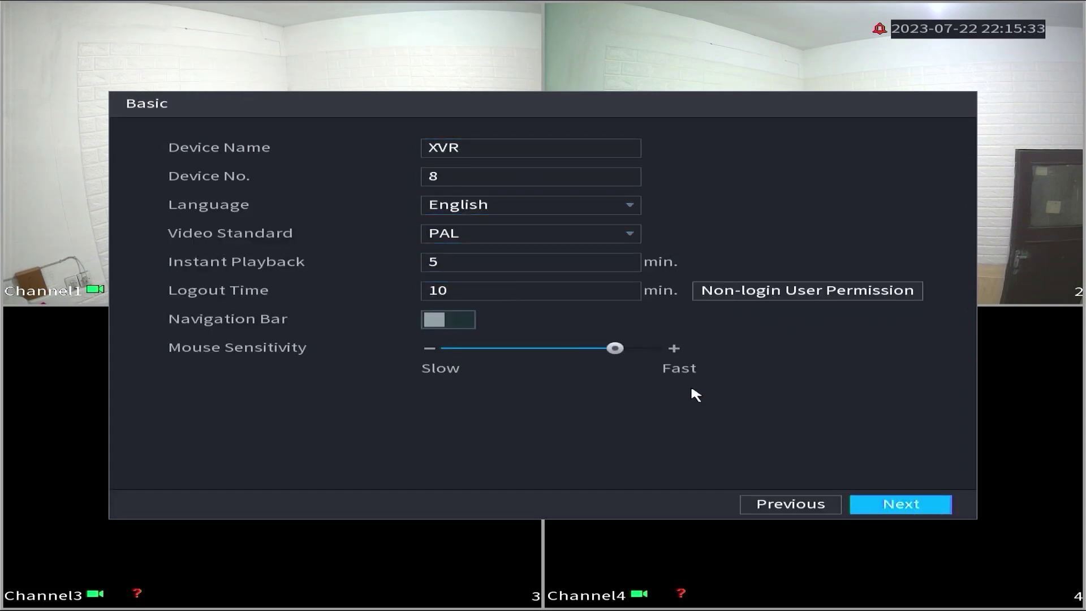
click(904, 505)
- Enable NTP time synchronisation and confirm it
click(906, 506)
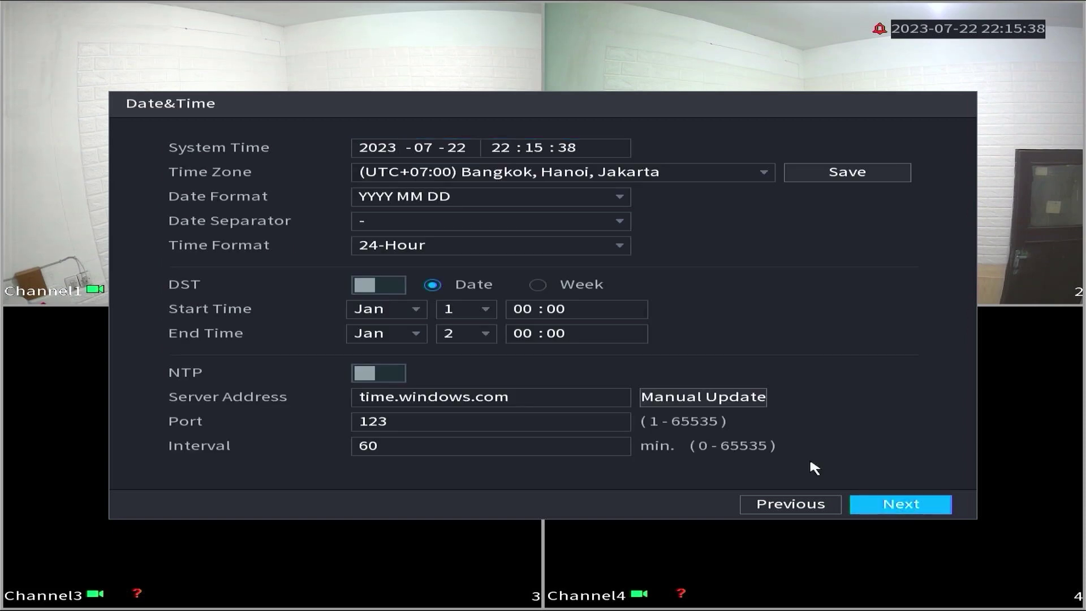
click(394, 373)
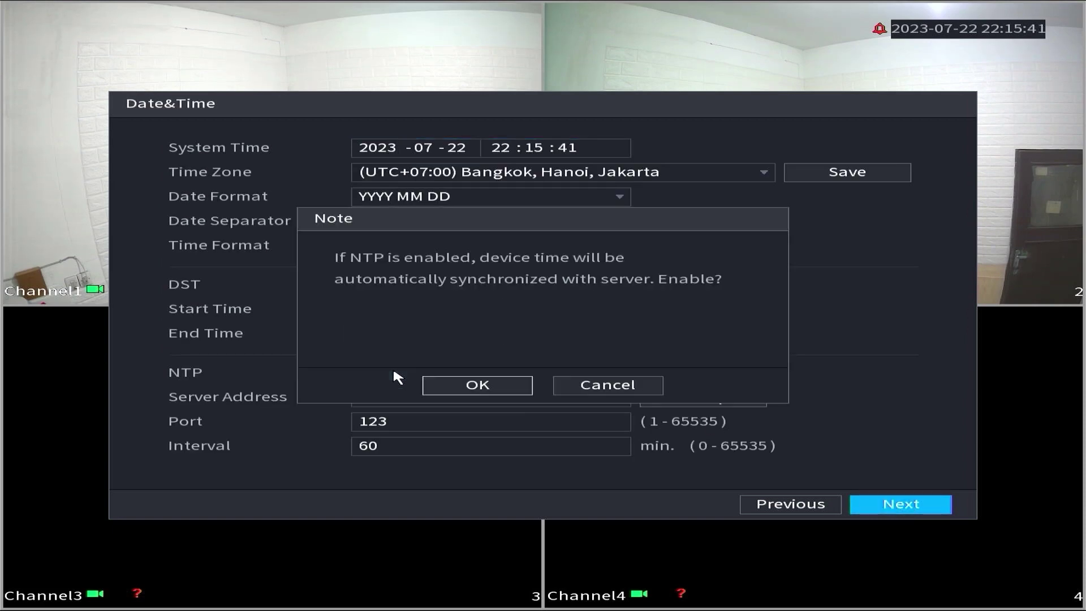
click(496, 384)
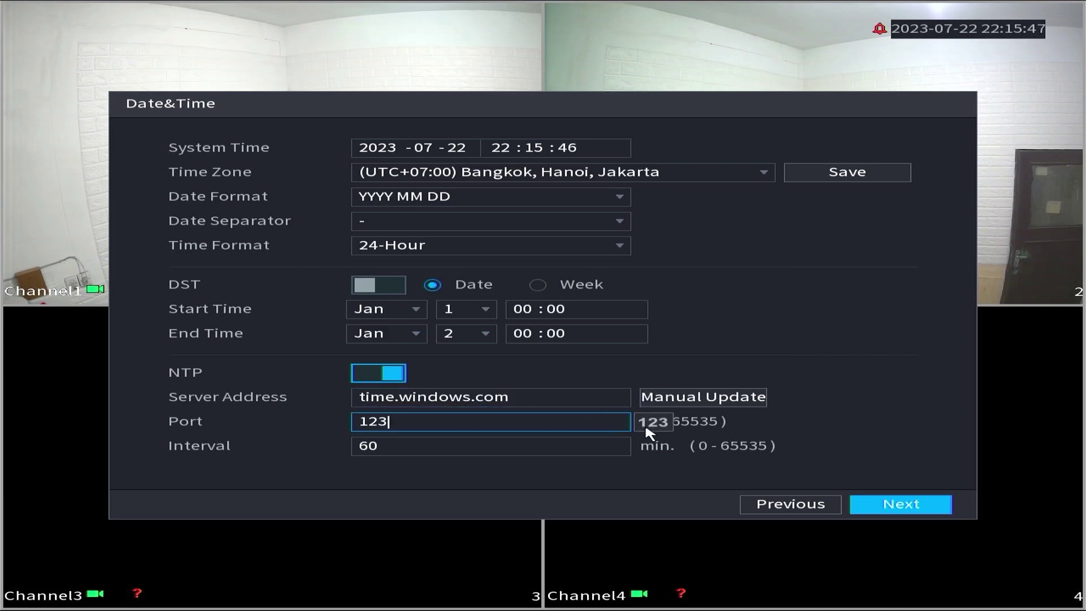
- Set NIC1 to obtain its address via DHCP and save the change
click(926, 515)
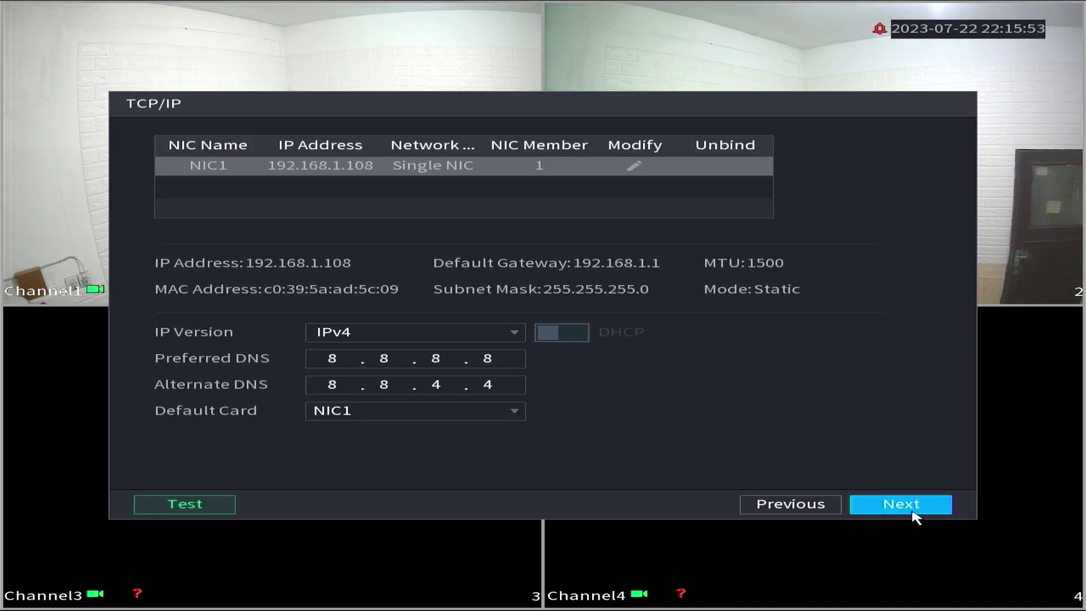
click(635, 166)
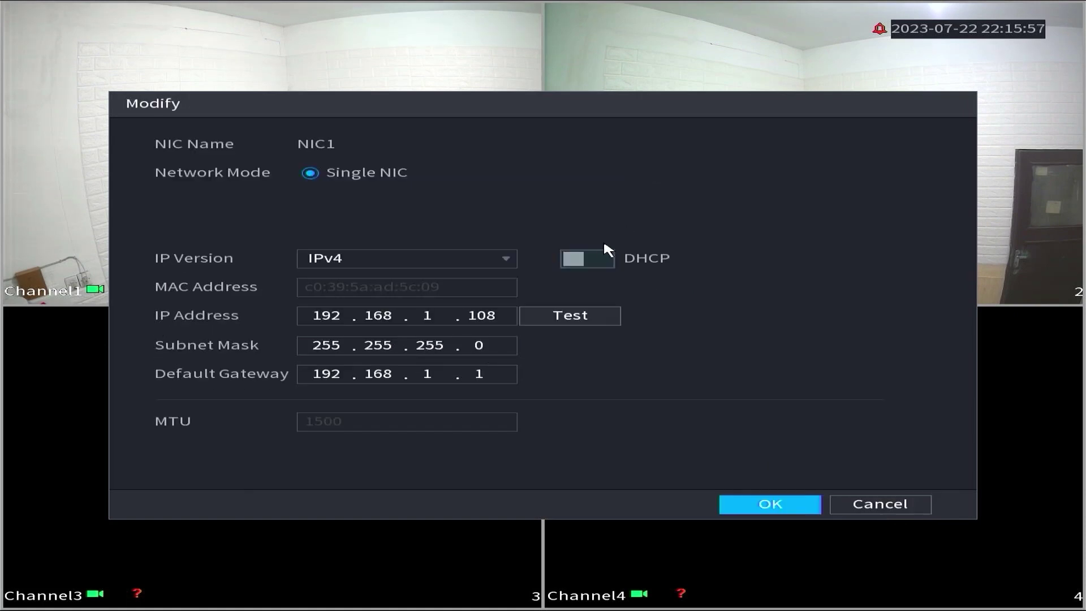
click(598, 258)
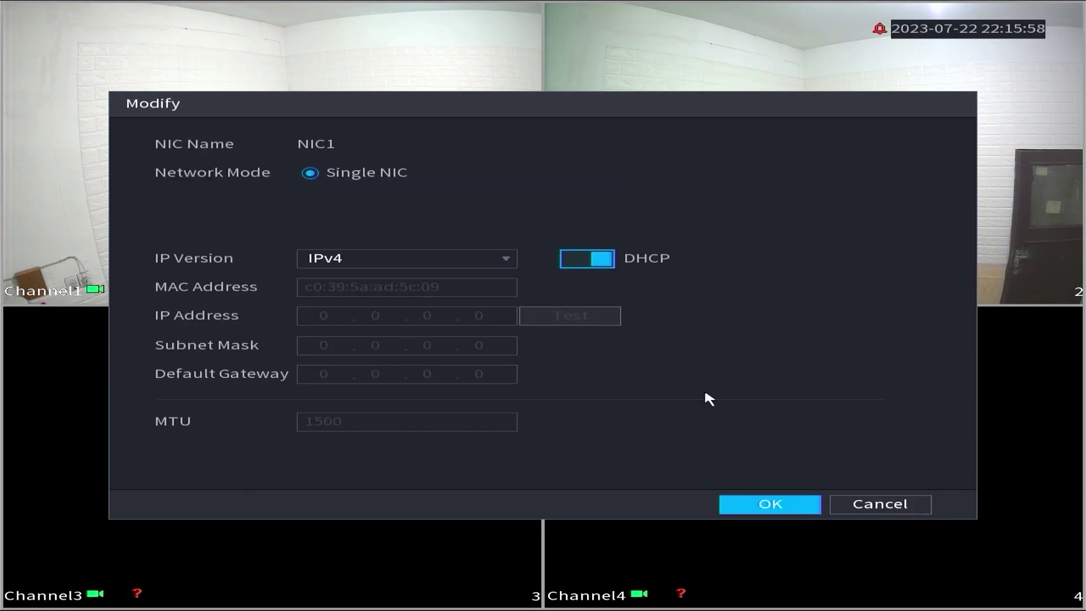
click(807, 507)
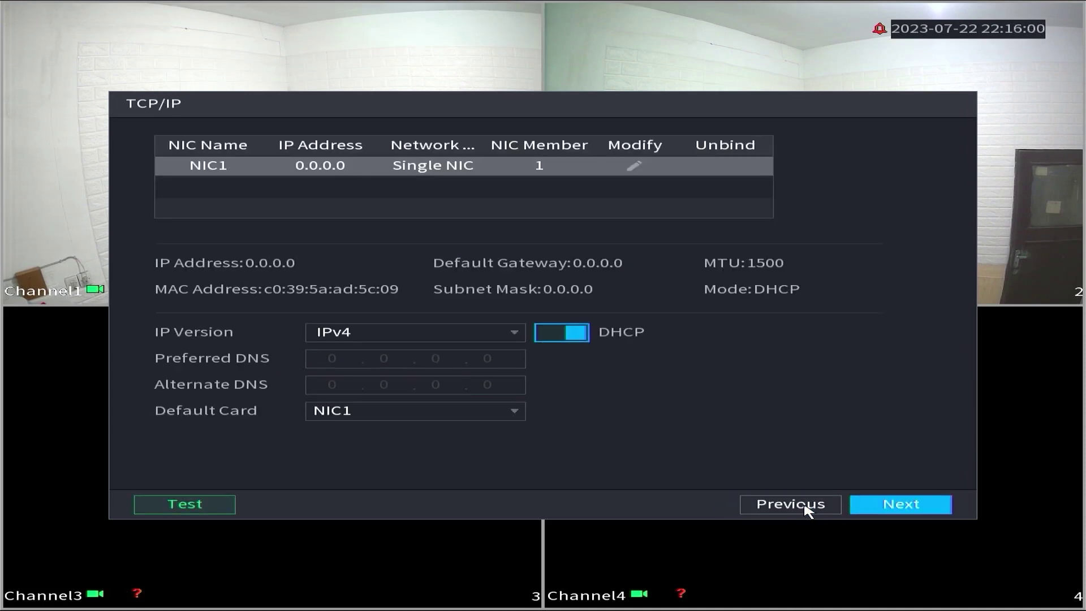
click(895, 504)
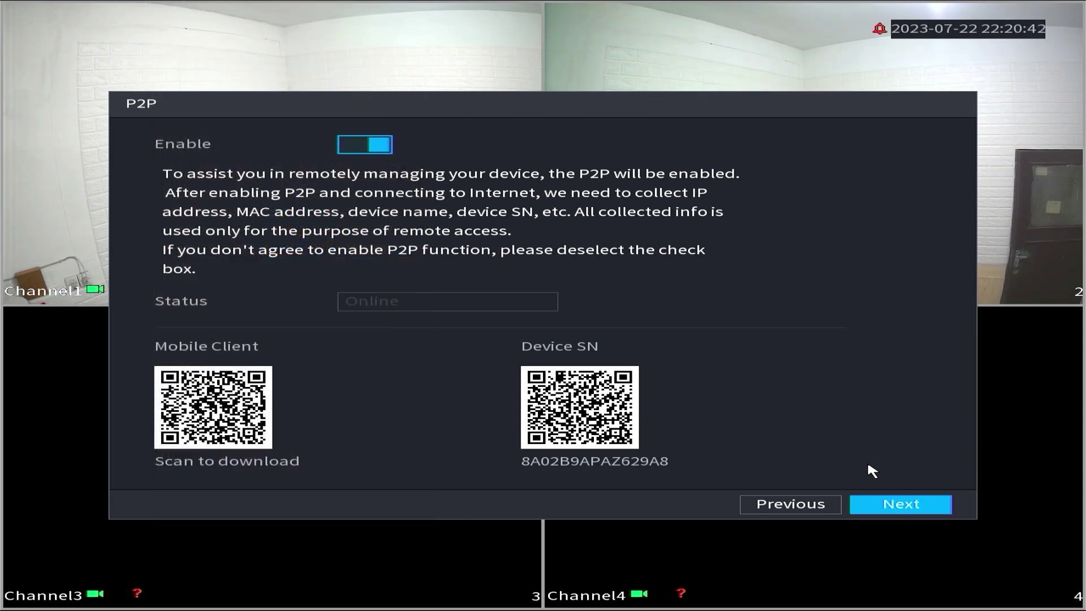
- Keep main stream at 960x1080 (1080N) and accept default snapshot, storage and schedule pages
click(921, 508)
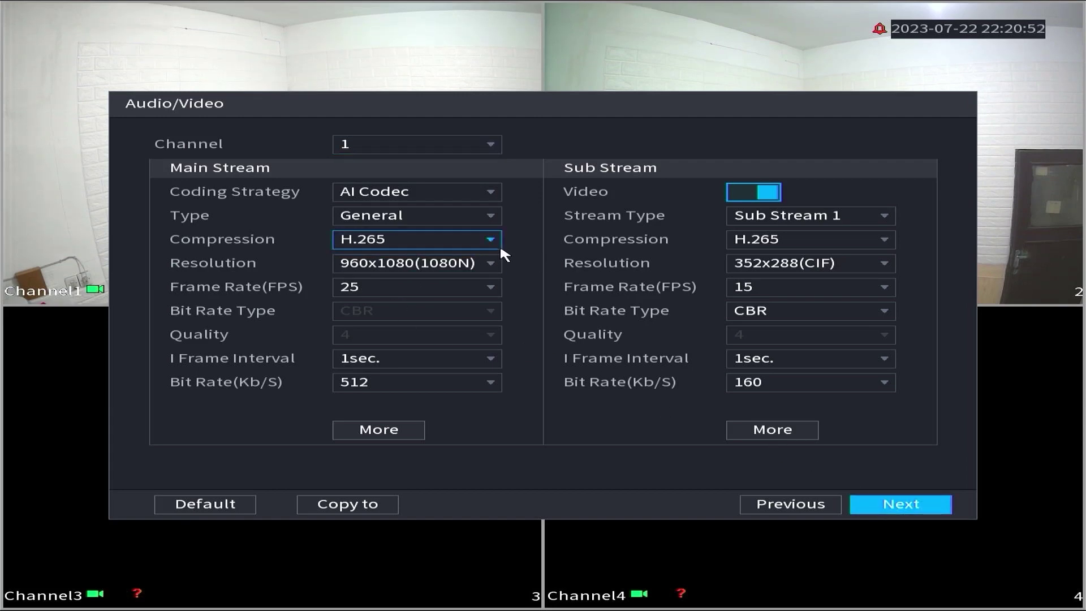
click(481, 263)
click(485, 265)
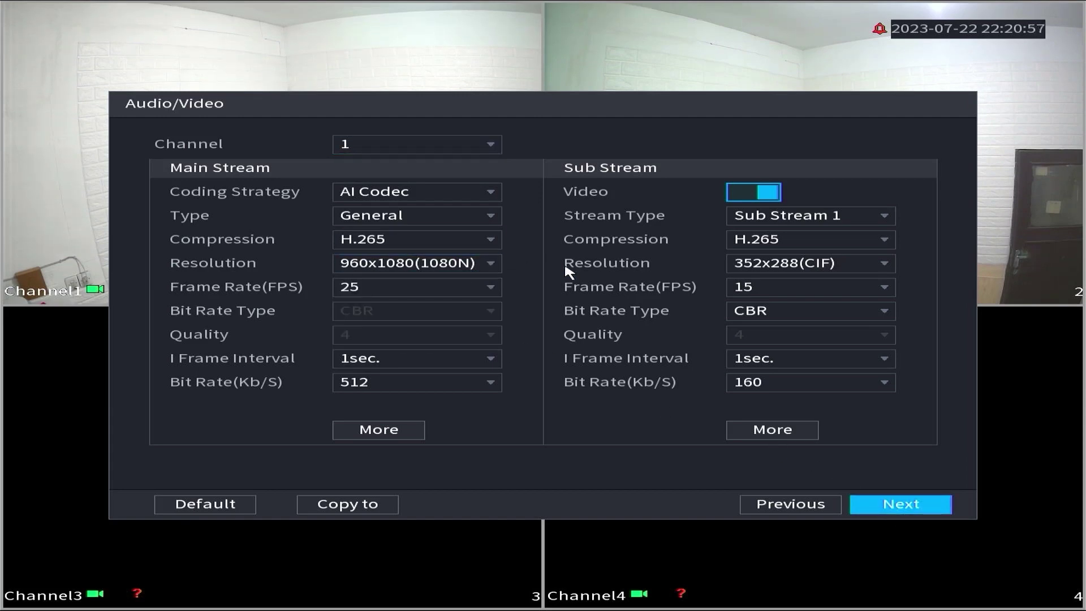
click(924, 511)
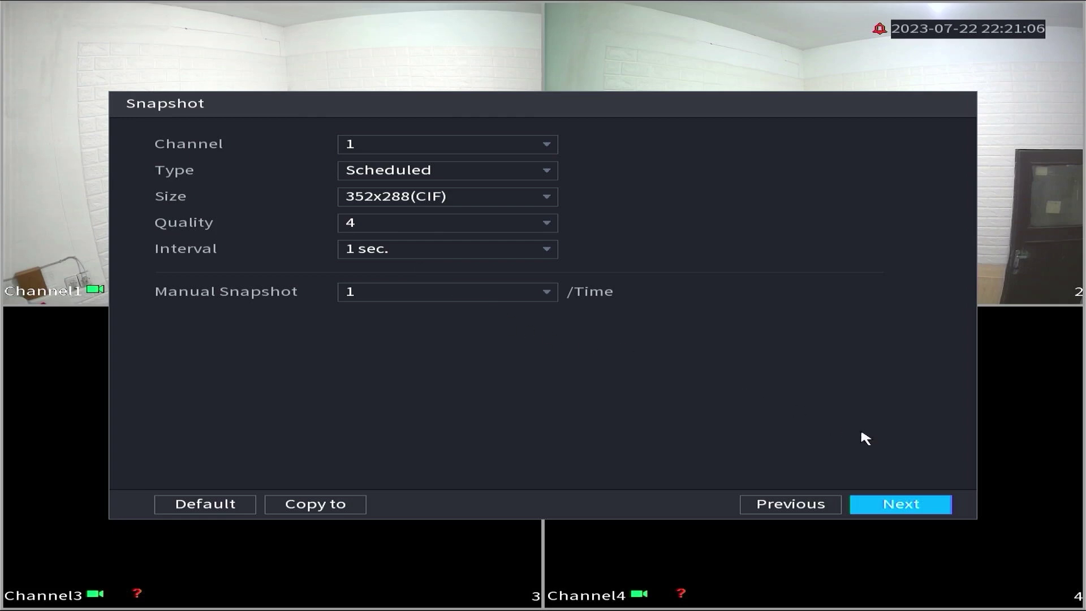
click(912, 504)
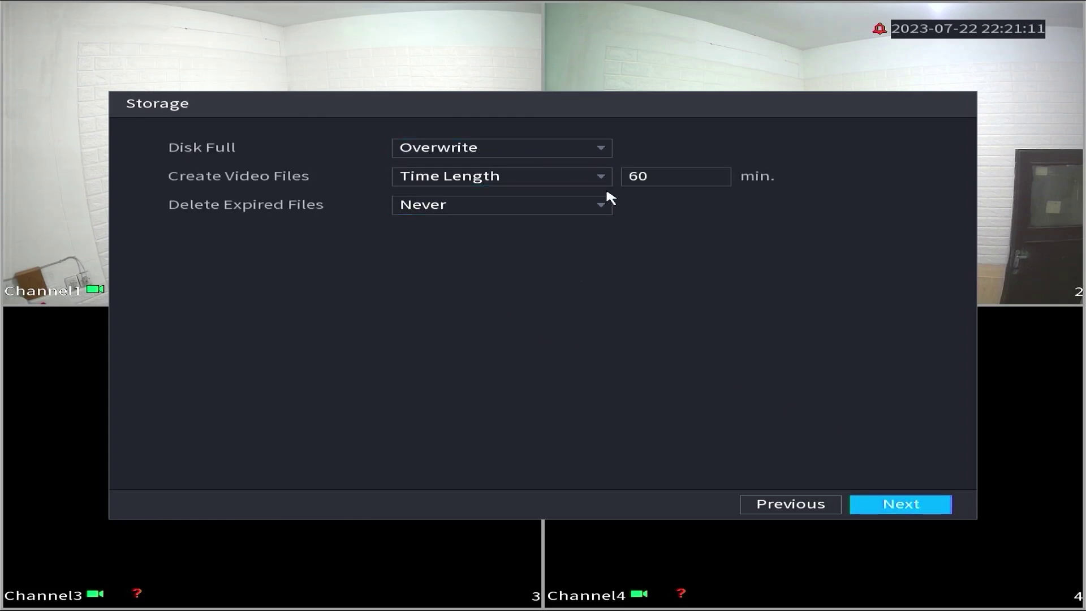
click(906, 504)
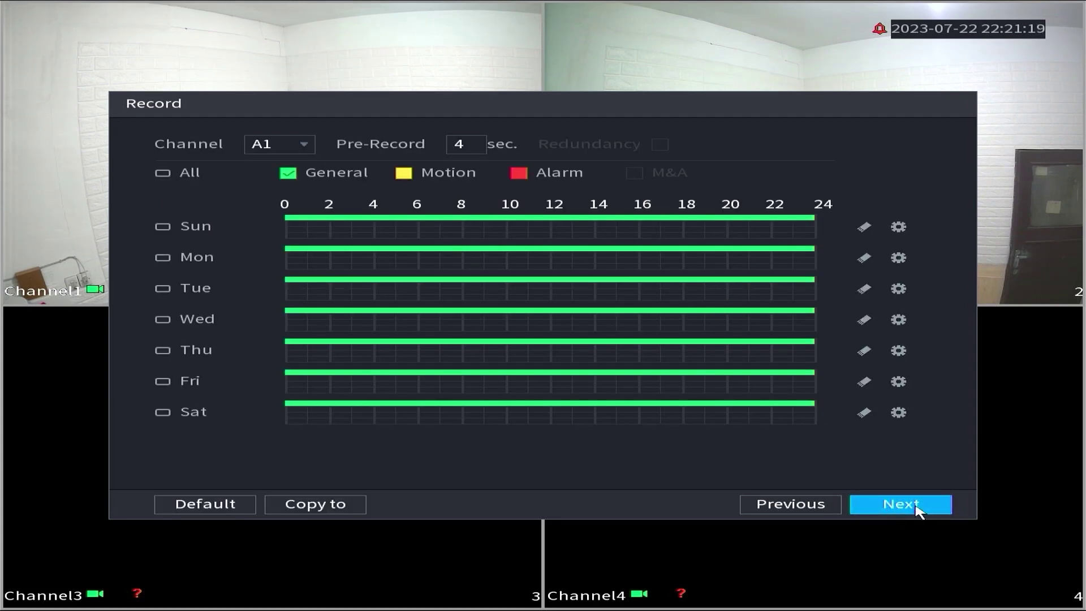
click(913, 505)
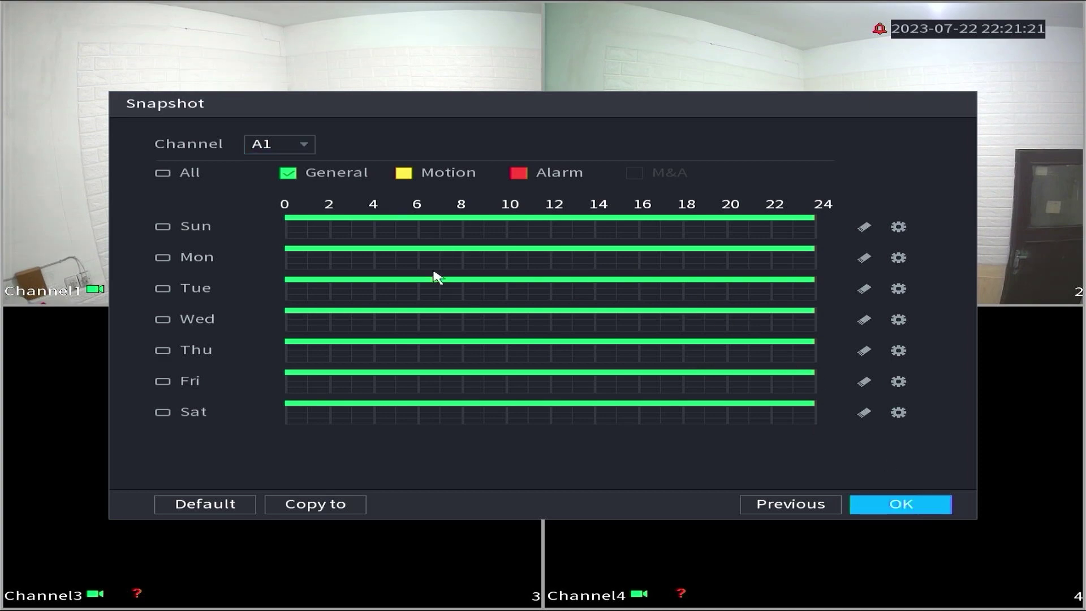
click(917, 515)
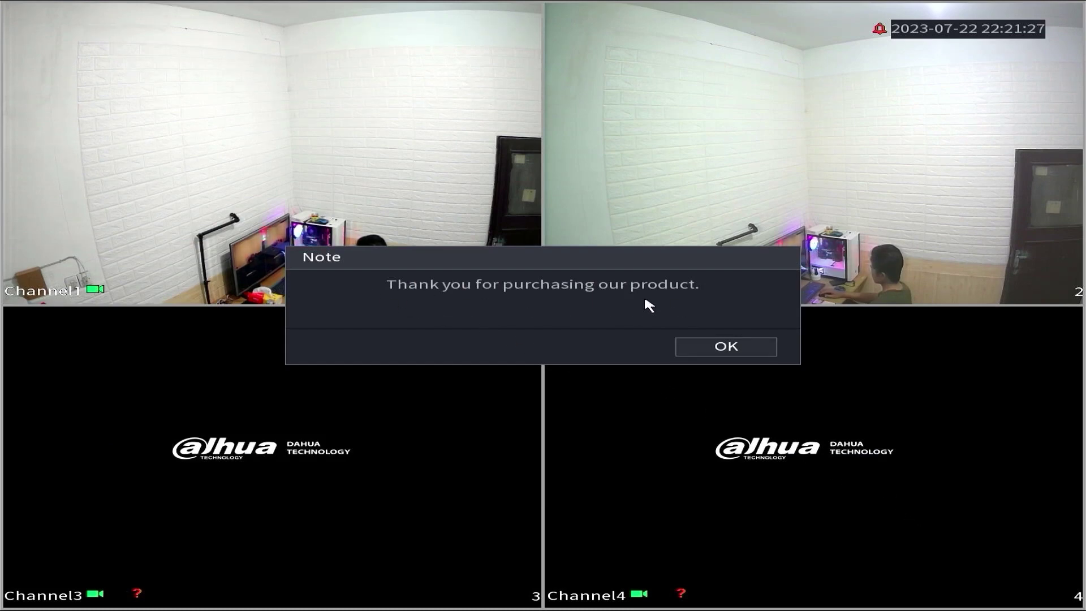
- Dismiss the 'Thank you for purchasing our product' note
click(740, 354)
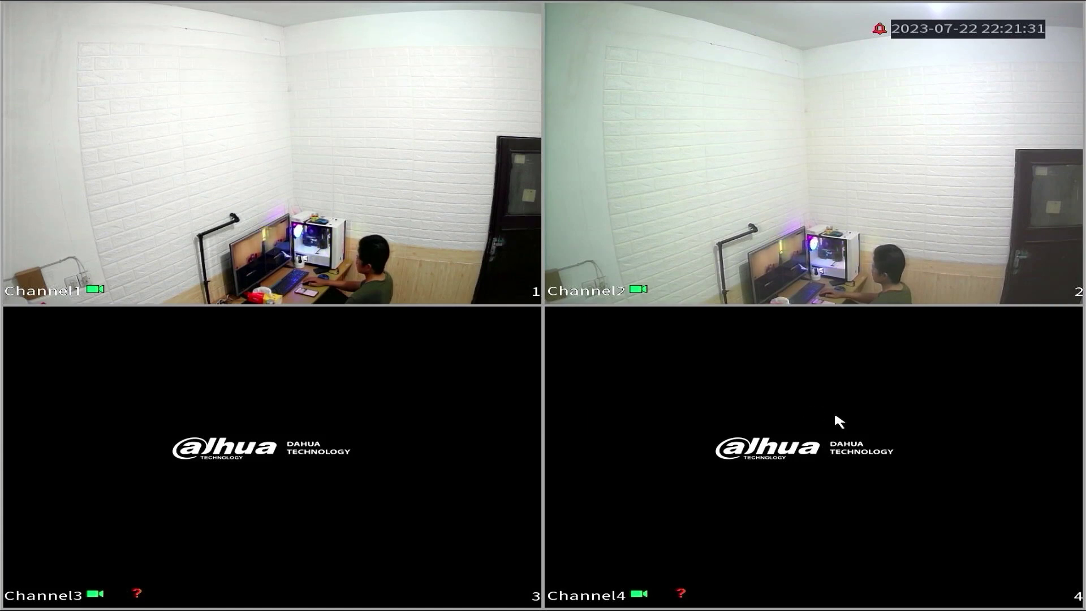